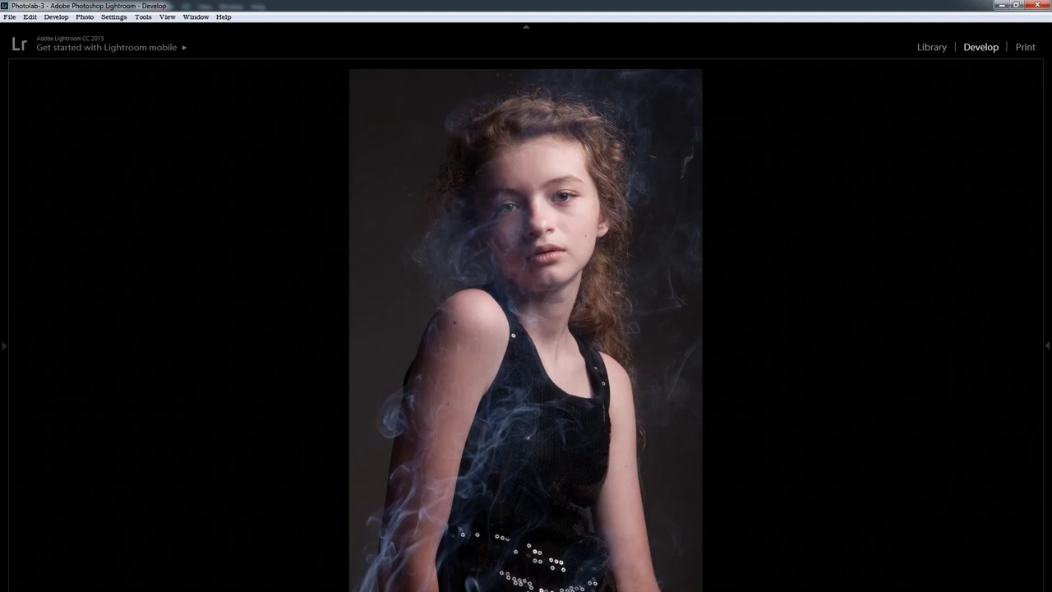
mouse_move(1049, 345)
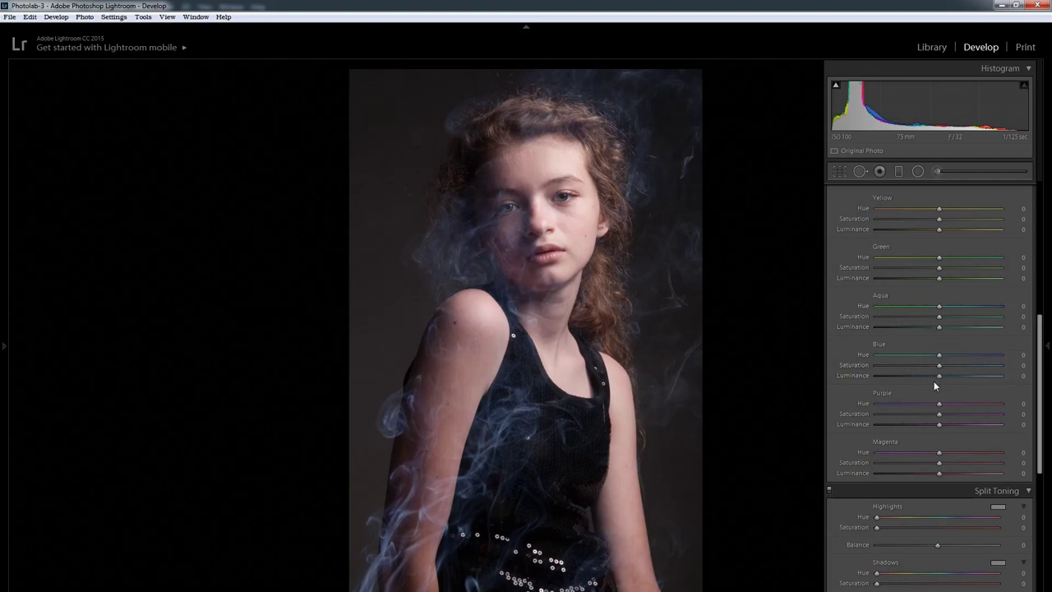
left_click_drag(941, 379, 1042, 407)
key("Tab")
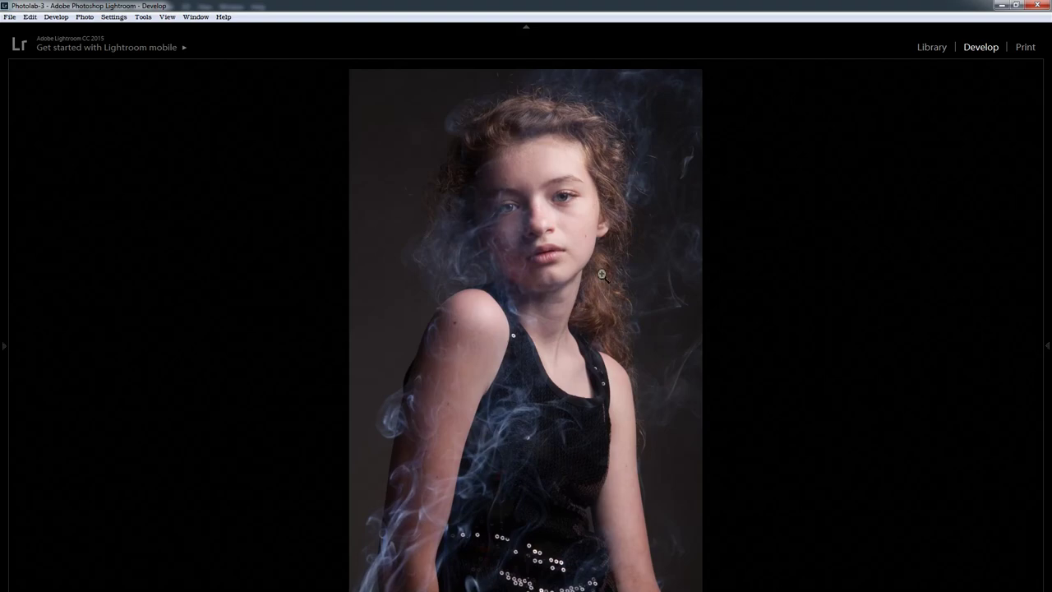
- Send the smoke portrait from Lightroom to Photoshop for editing
right_click(555, 288)
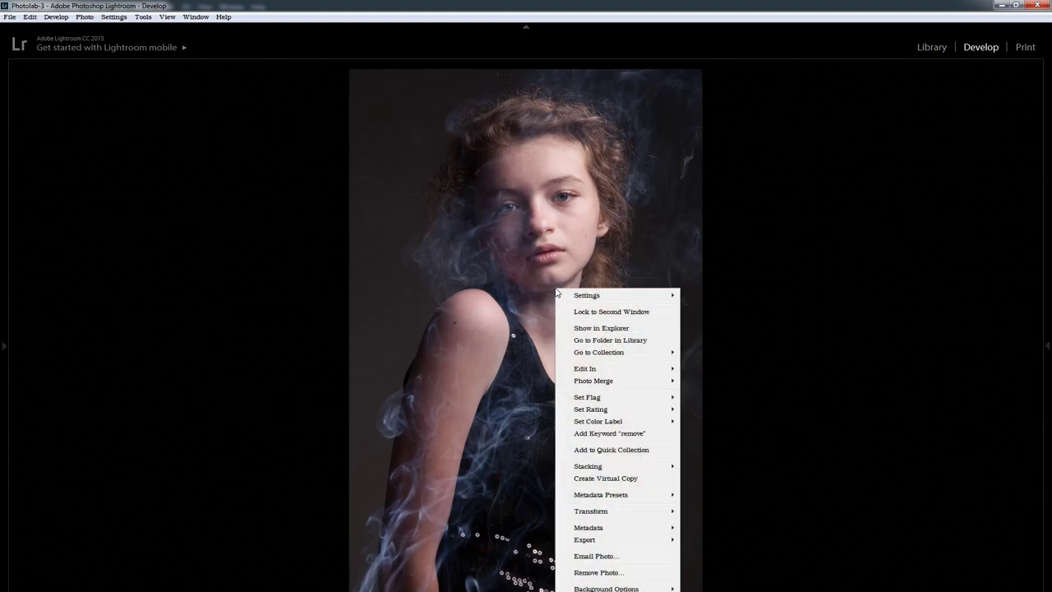
mouse_move(658, 368)
left_click(732, 372)
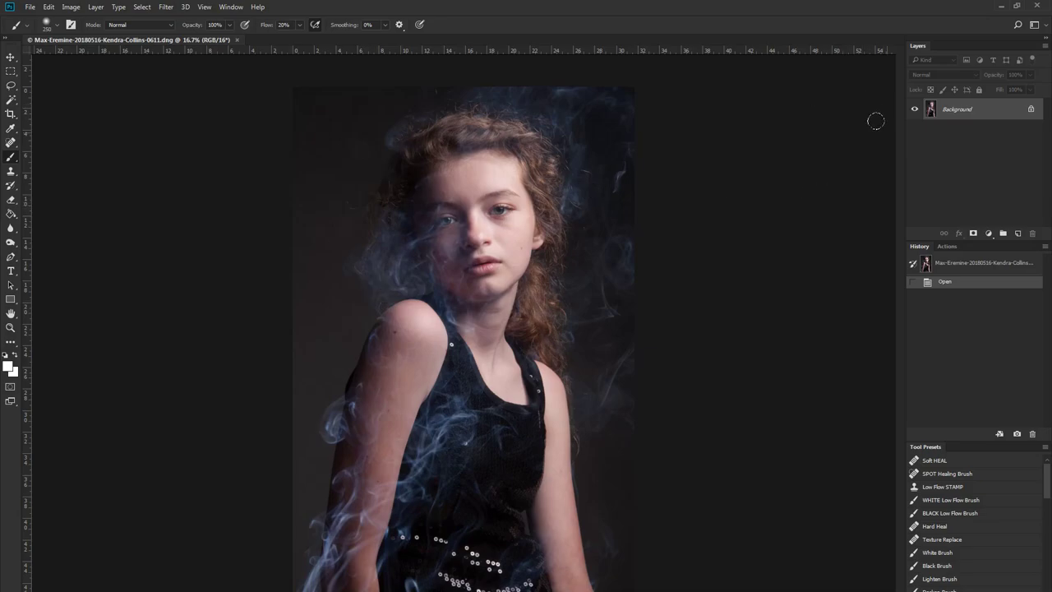
- Duplicate the Background layer as "Color" and set the duplicate's blend mode to Color
right_click(955, 111)
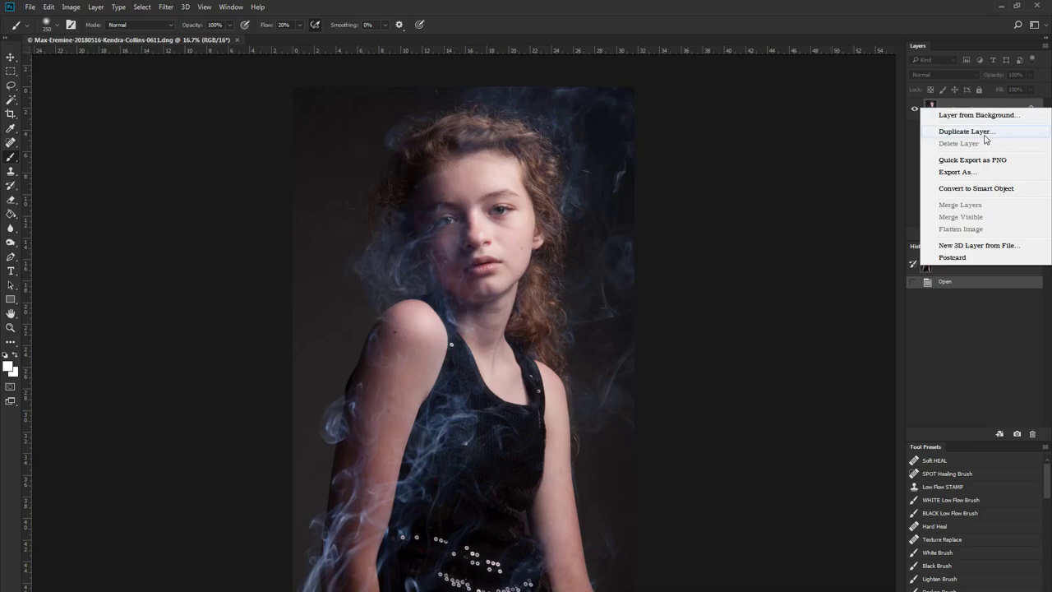
left_click(986, 136)
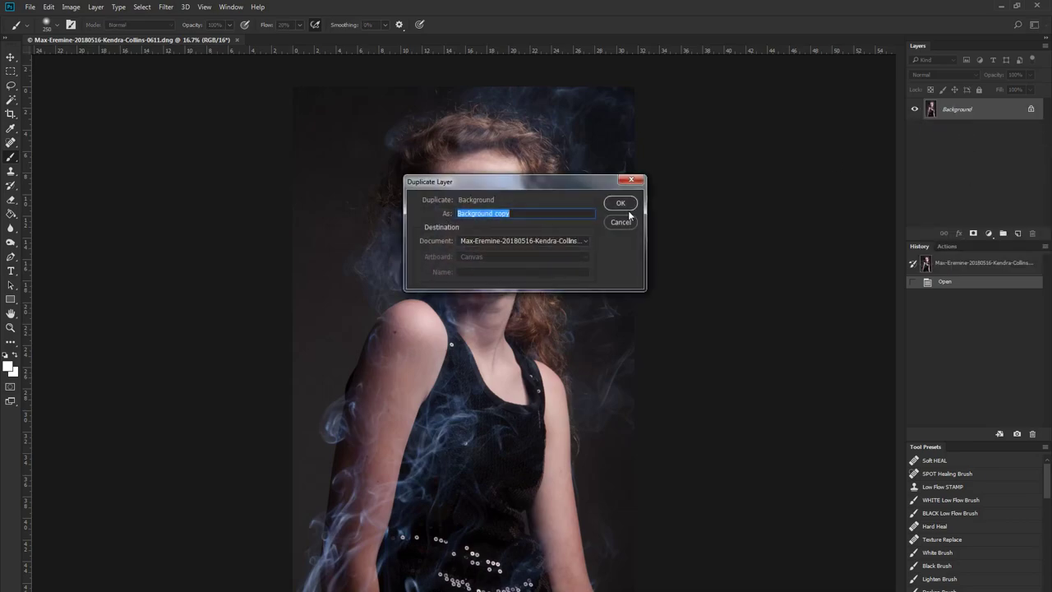
type("Color")
left_click(620, 204)
left_click(941, 75)
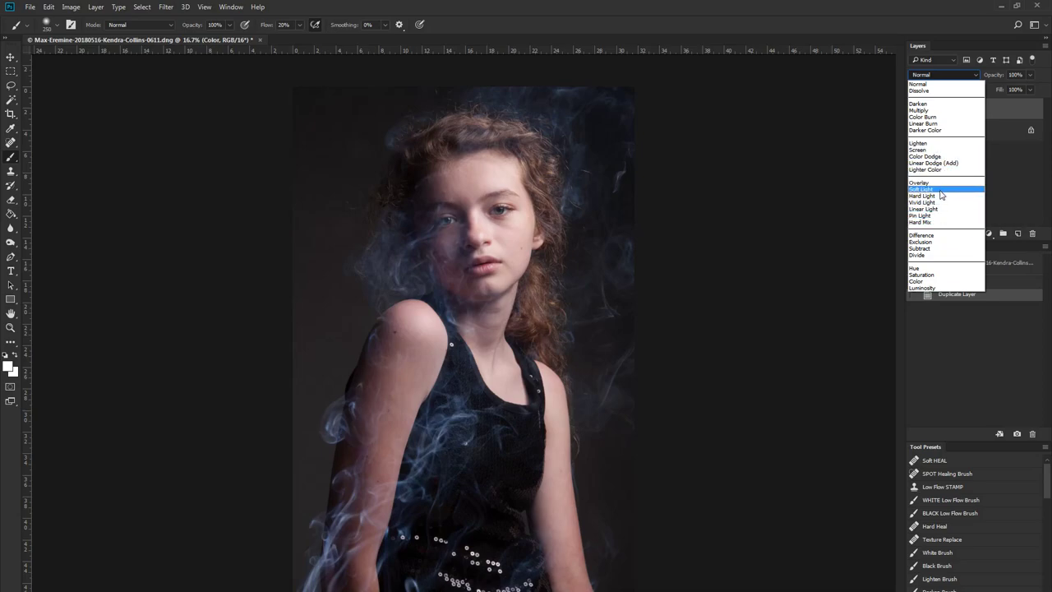
left_click(949, 281)
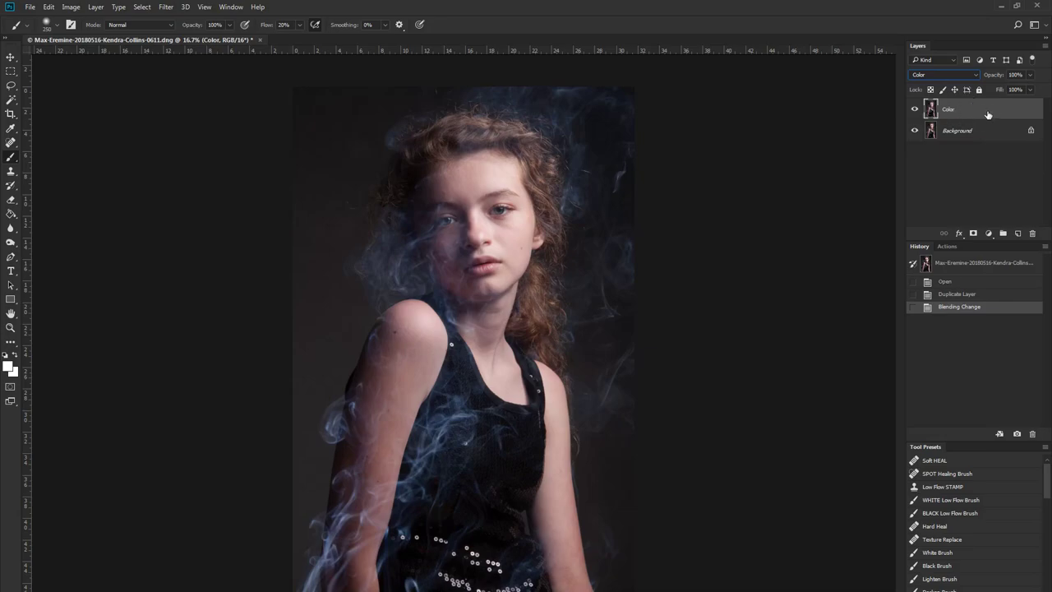
- Compare the portrait with the Color layer hidden and shown
left_click(916, 109)
left_click(915, 110)
left_click(916, 111)
left_click(915, 111)
left_click(916, 112)
left_click(915, 112)
left_click(915, 112)
- Add a Black & White adjustment layer directly above the Background layer
left_click(975, 133)
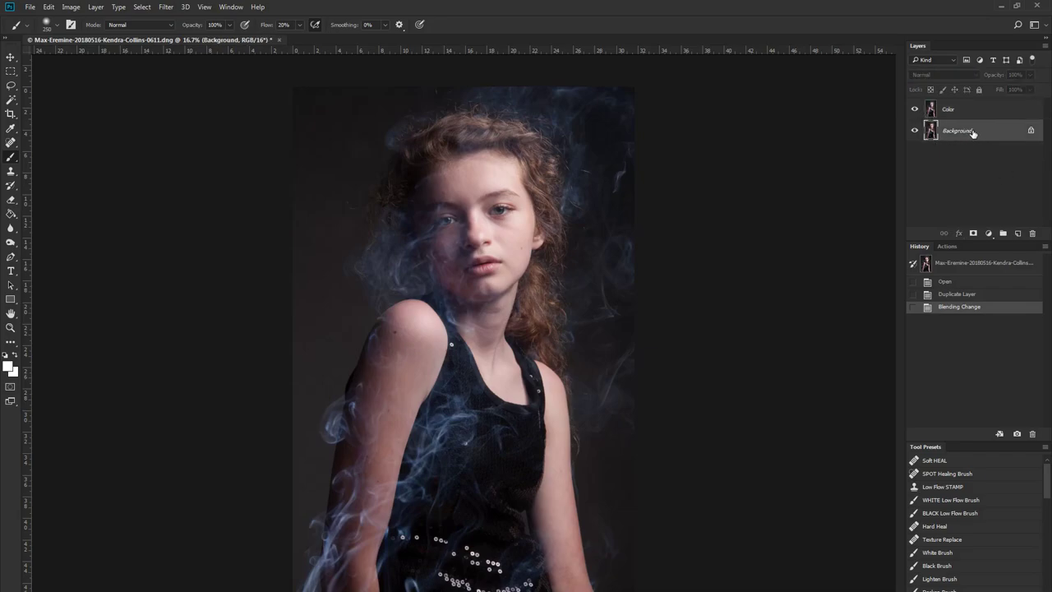
left_click(989, 234)
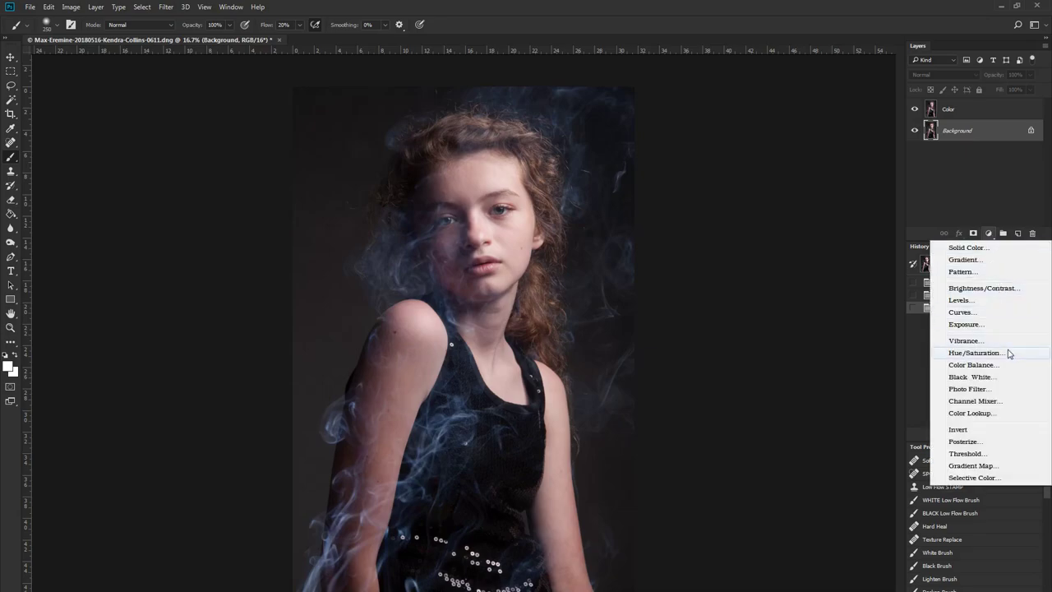
left_click(969, 376)
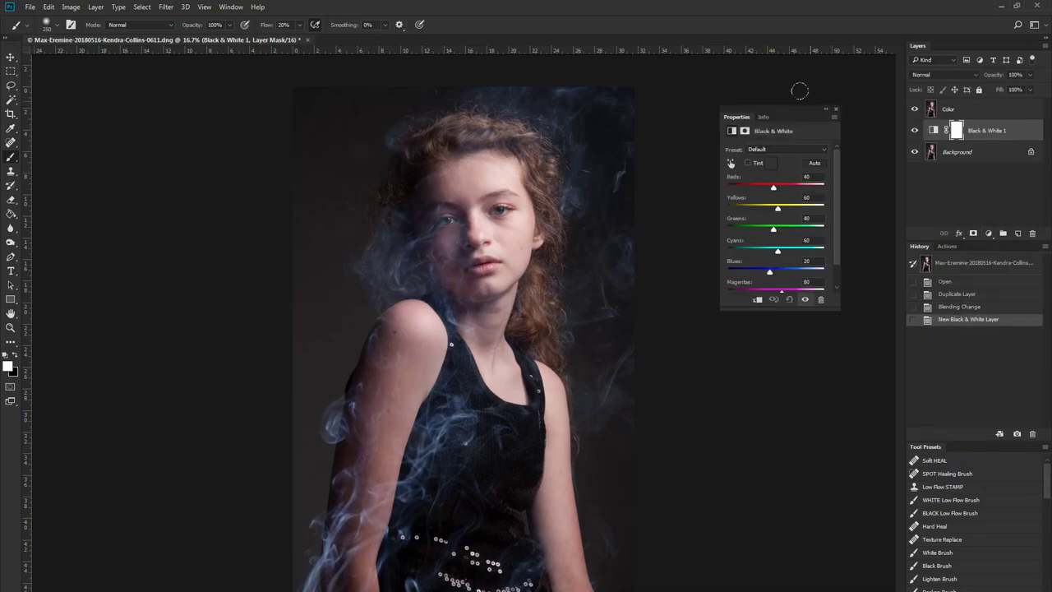
left_click(837, 110)
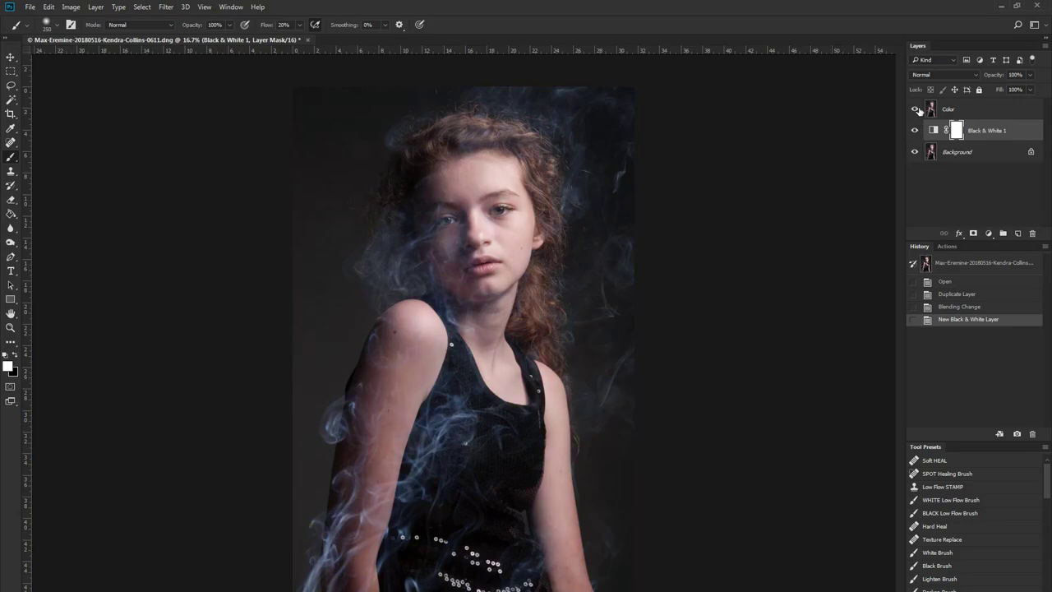
- Hide the Color layer, compare the image with and without the Black & White adjustment, and show the Color layer again
left_click(913, 109)
left_click(914, 130)
left_click(914, 130)
left_click(914, 129)
left_click(915, 130)
left_click(914, 130)
left_click(915, 130)
left_click(915, 110)
- Apply the Blue Filter preset to the Black & White adjustment layer
double_click(933, 130)
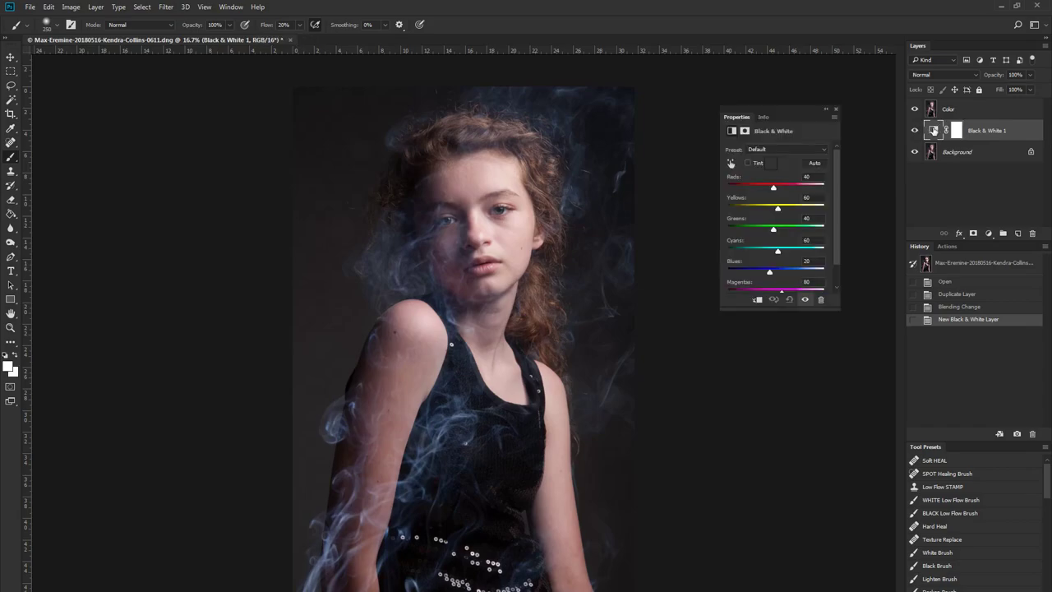
left_click(793, 151)
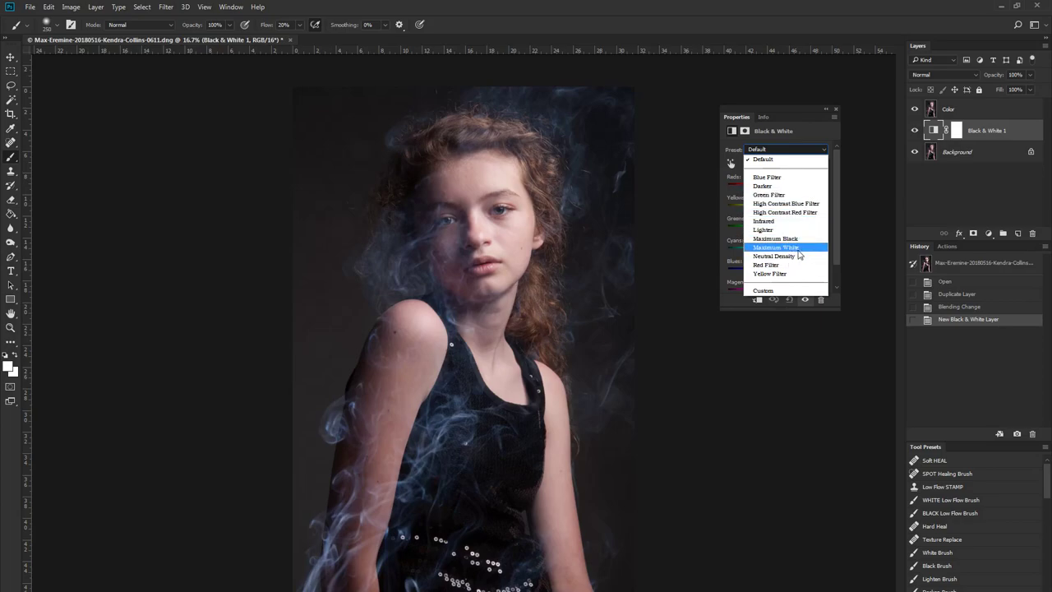
left_click(787, 177)
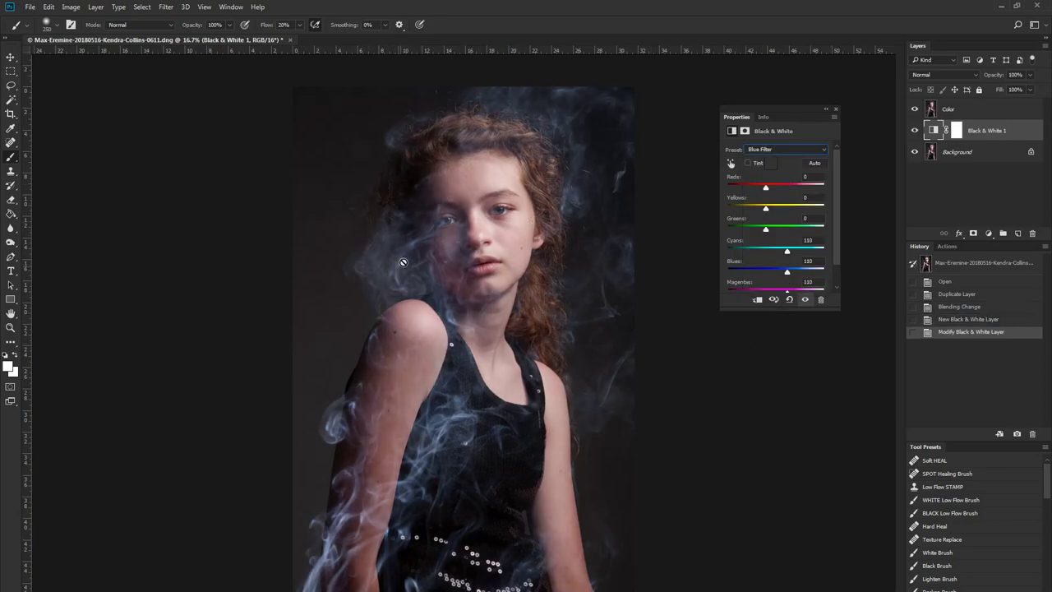
- Try the High Contrast Blue Filter preset on the Black & White adjustment and return to Blue Filter
left_click(780, 149)
left_click(810, 206)
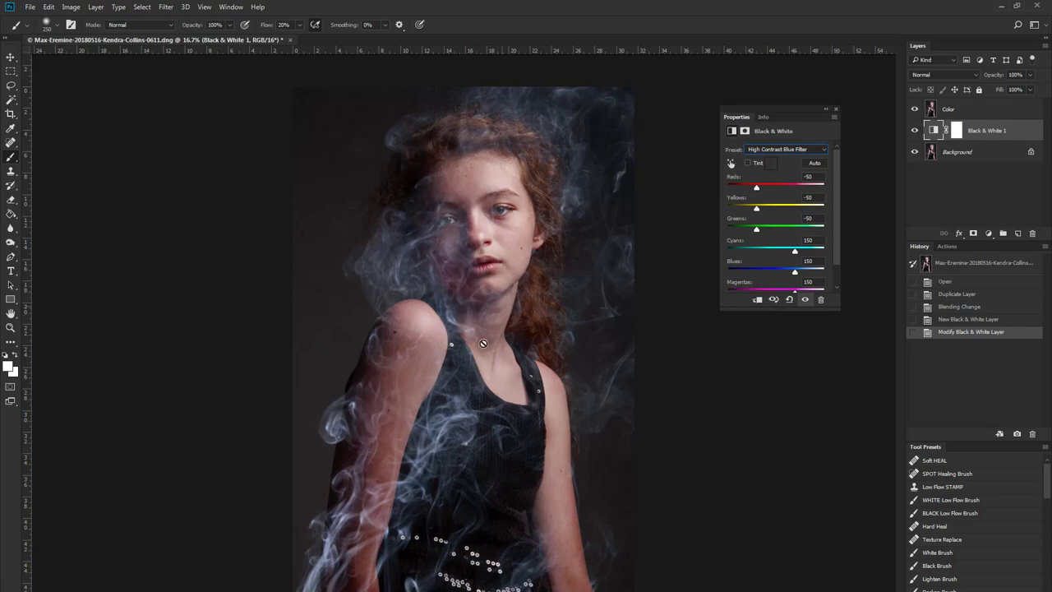
left_click(798, 158)
left_click(798, 178)
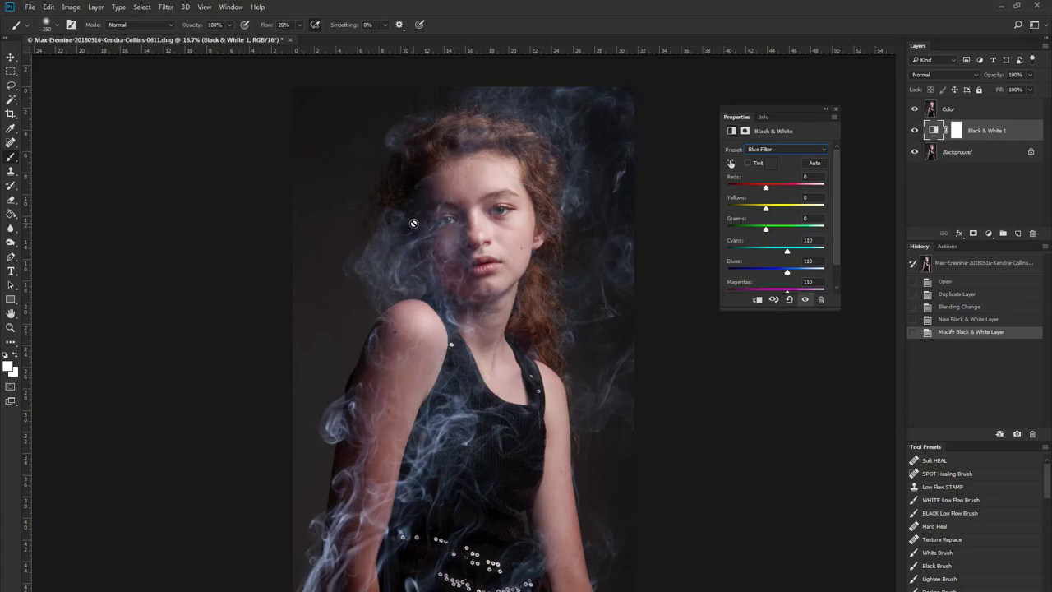
left_click(835, 109)
- Compare the smoke and skin with the Black & White adjustment layer hidden and shown
left_click(915, 131)
left_click(915, 131)
left_click(915, 131)
left_click(916, 130)
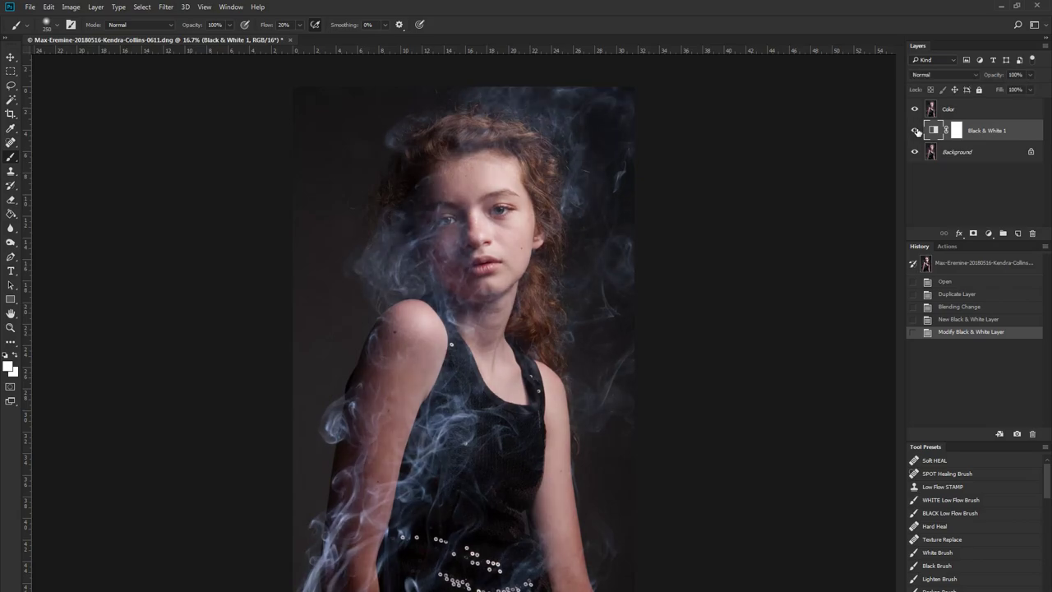
left_click(916, 131)
left_click(915, 131)
left_click(916, 130)
left_click(915, 131)
left_click(915, 131)
left_click(915, 131)
left_click(915, 130)
left_click(916, 130)
left_click(915, 130)
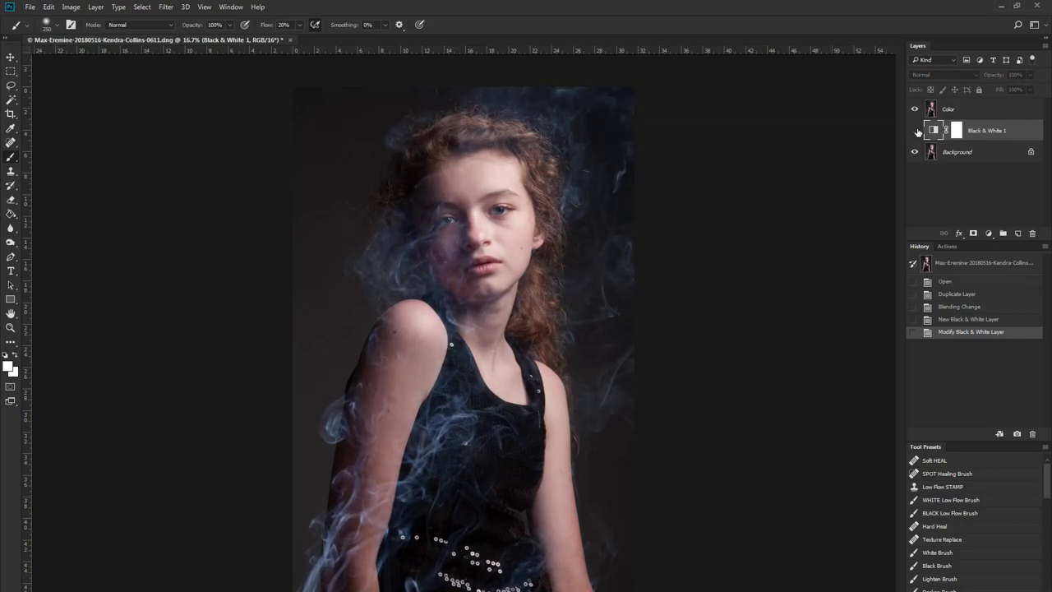
left_click(915, 131)
left_click(915, 131)
left_click(915, 131)
left_click(916, 130)
left_click(916, 130)
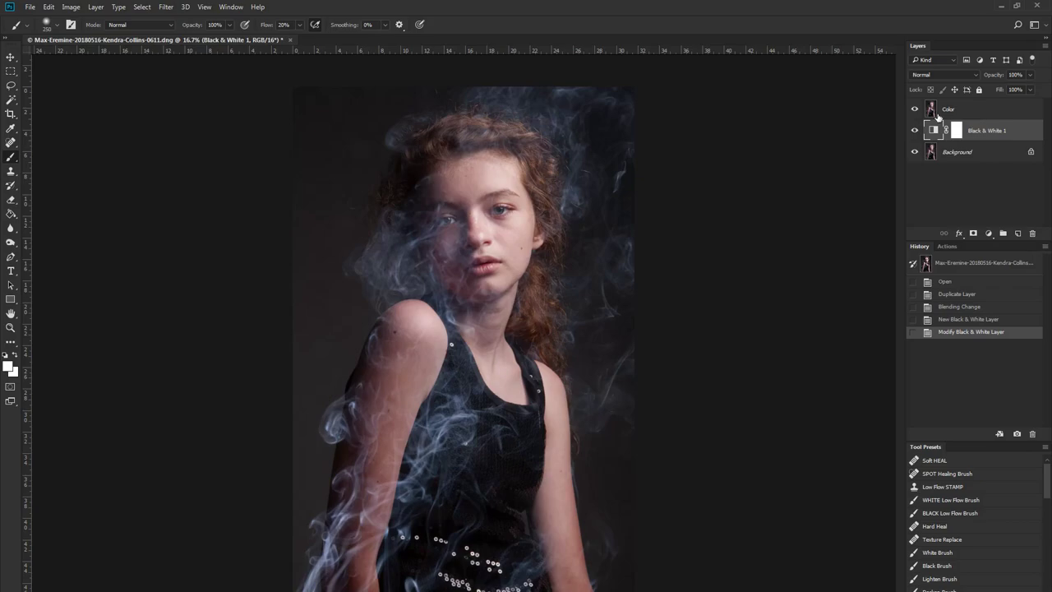
- Target the Black & White layer's mask and set up the BLACK Low Flow Brush with 21% flow
left_click(957, 131)
left_click(981, 515)
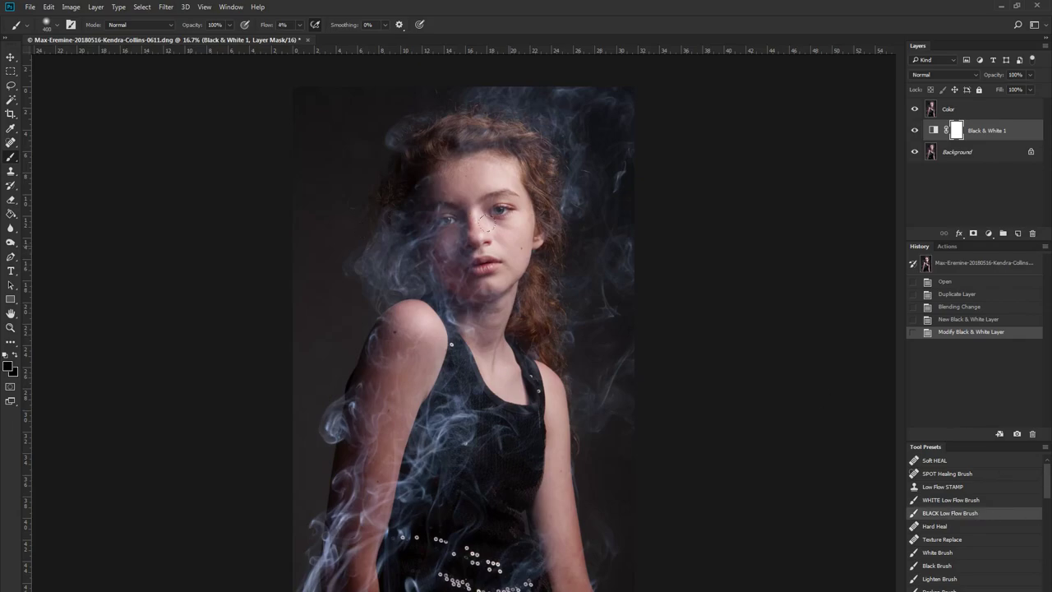
right_click(541, 286)
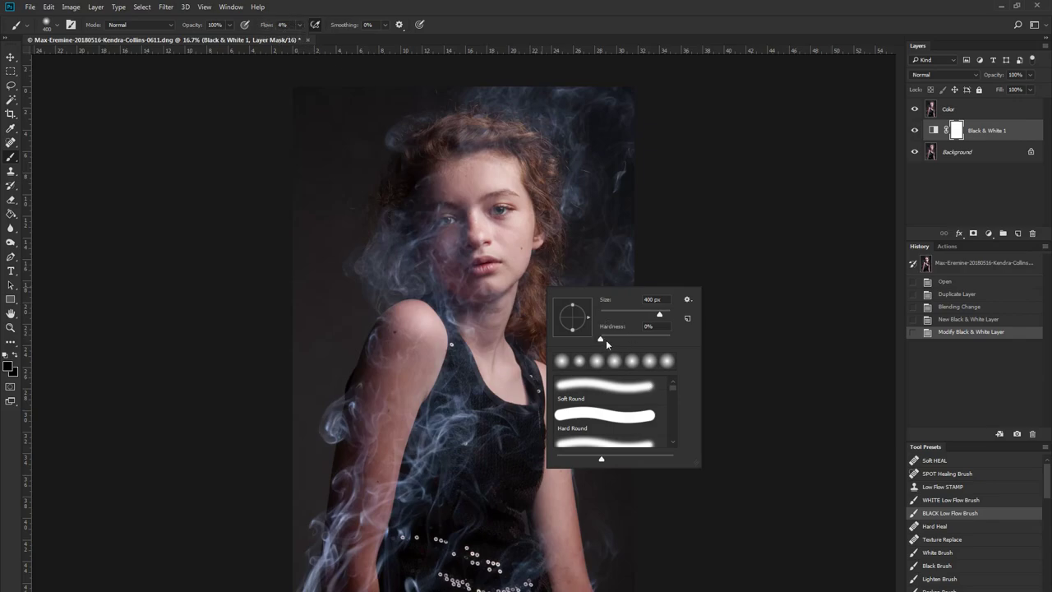
key("Escape")
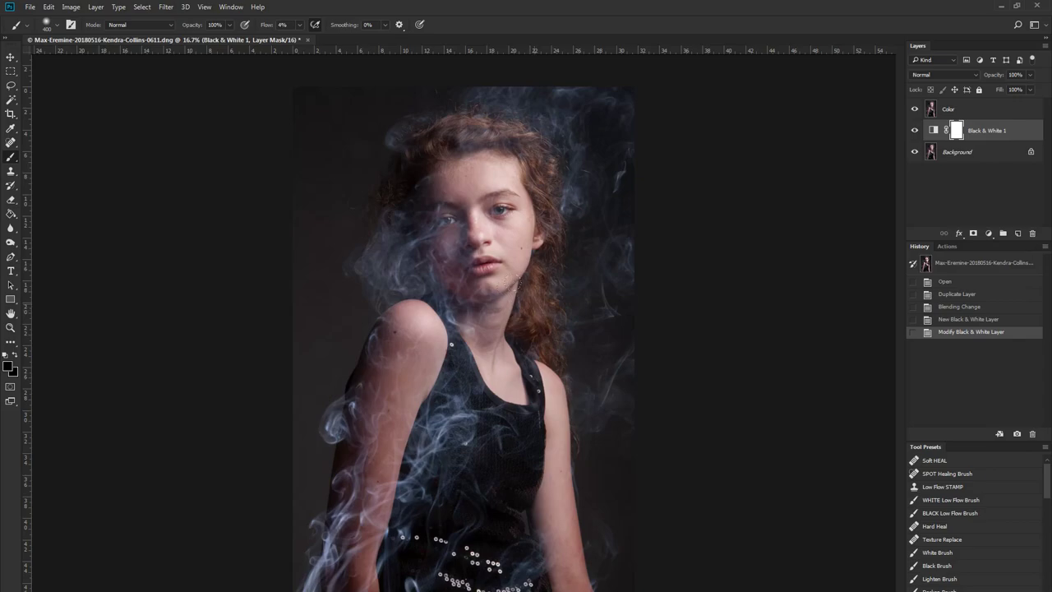
left_click(301, 25)
left_click_drag(310, 41, 307, 41)
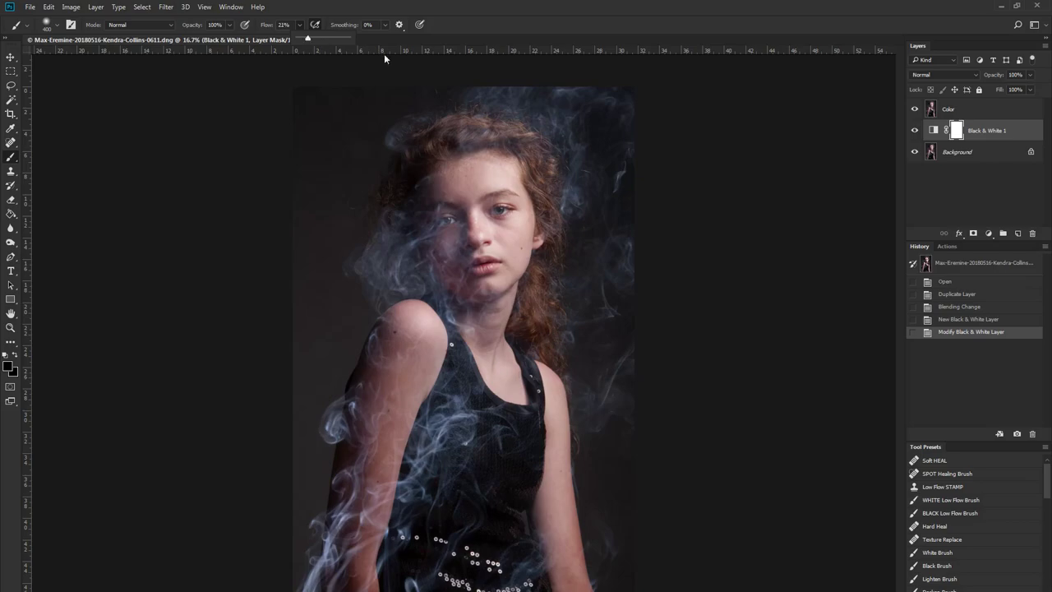
left_click(718, 228)
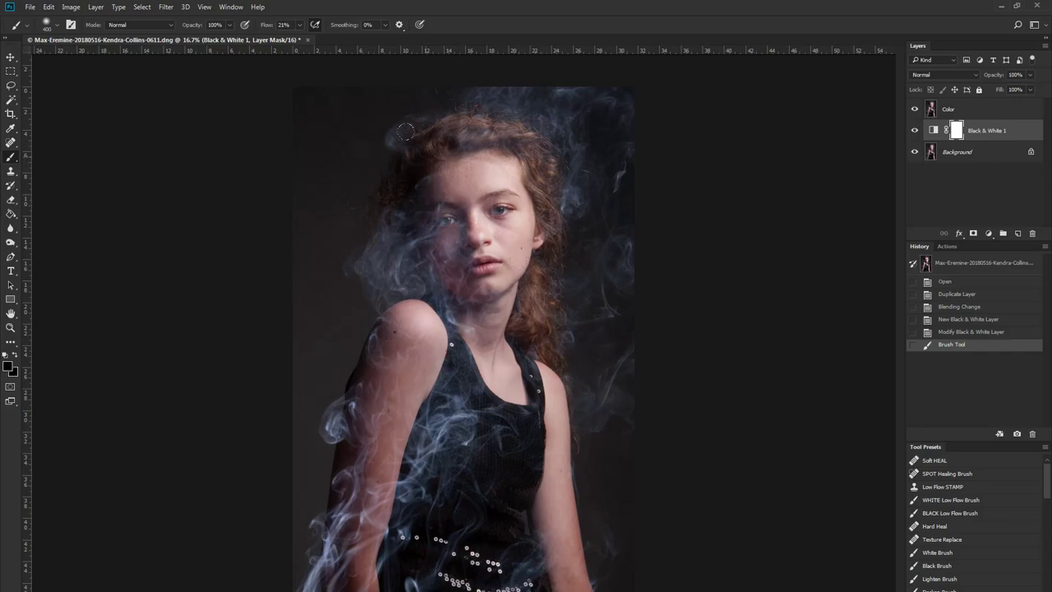
- Paint black on the Black & White mask over the model's face, hair, neck, arm and dress to reduce the adjustment there
mouse_move(503, 153)
left_mouse_down()
mouse_move(475, 159)
mouse_move(469, 200)
left_mouse_up()
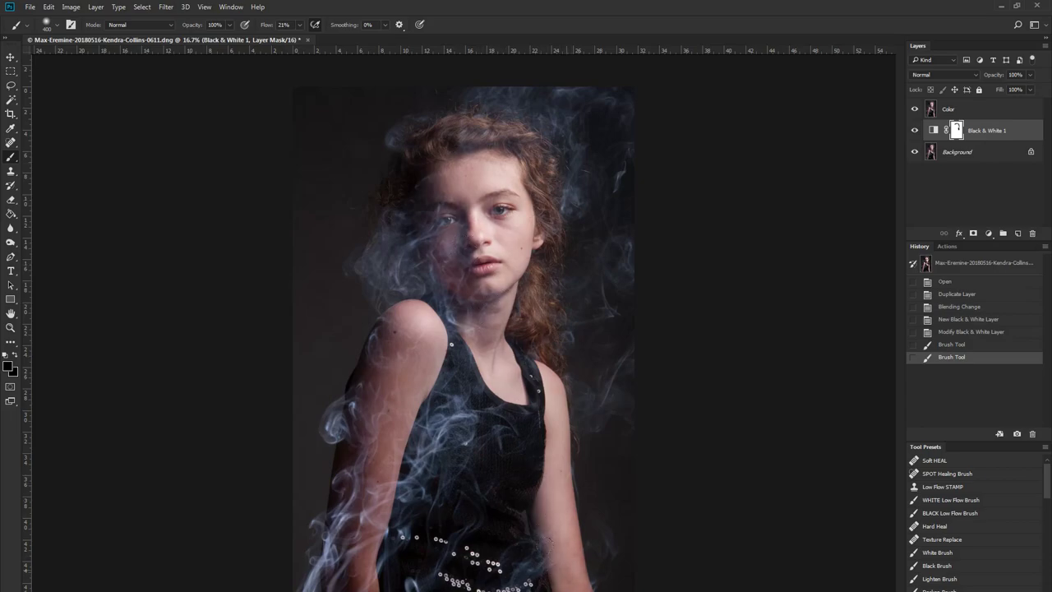
left_click_drag(468, 200, 444, 247)
left_click_drag(447, 540, 457, 542)
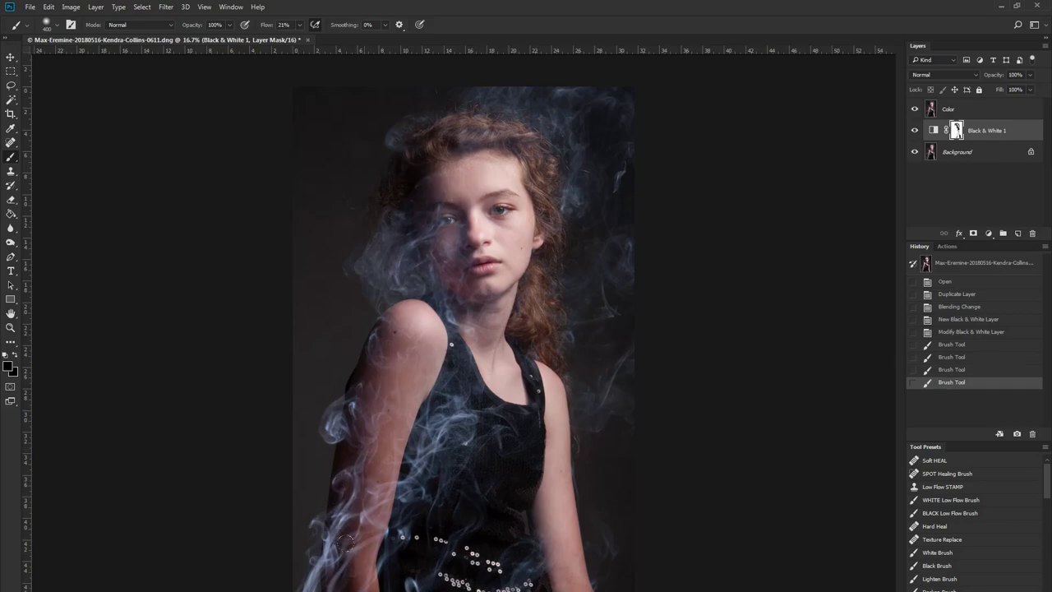
left_click_drag(340, 545, 345, 543)
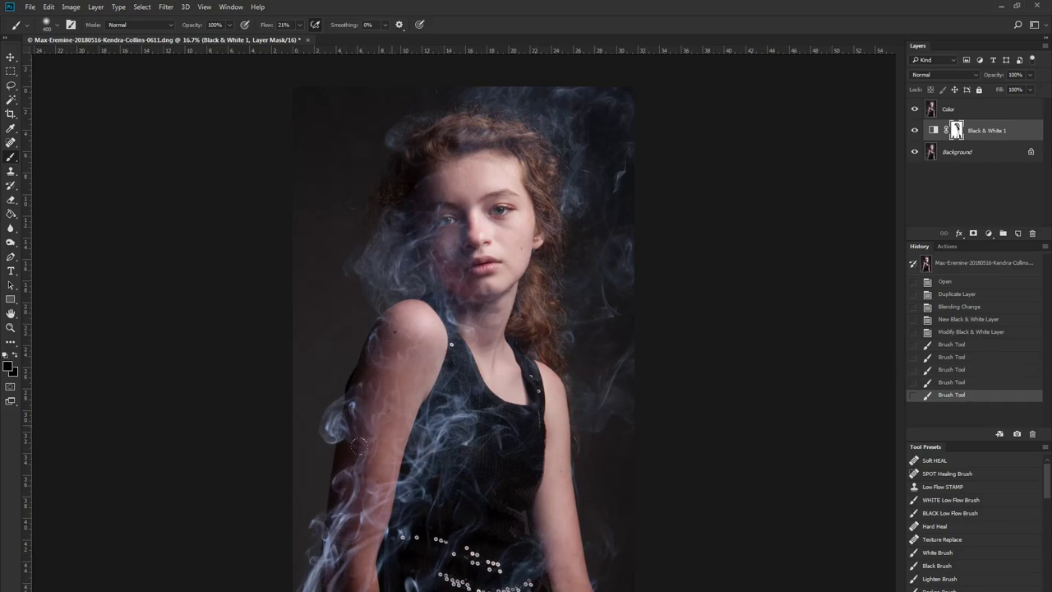
left_click_drag(356, 440, 322, 428)
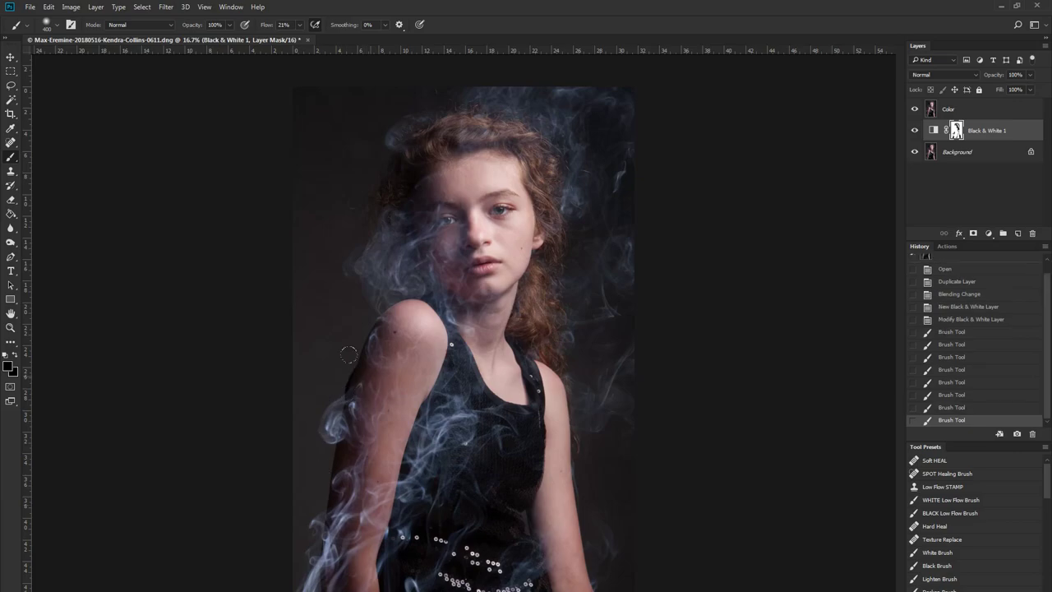
left_click_drag(386, 296, 389, 301)
left_click_drag(473, 303, 475, 301)
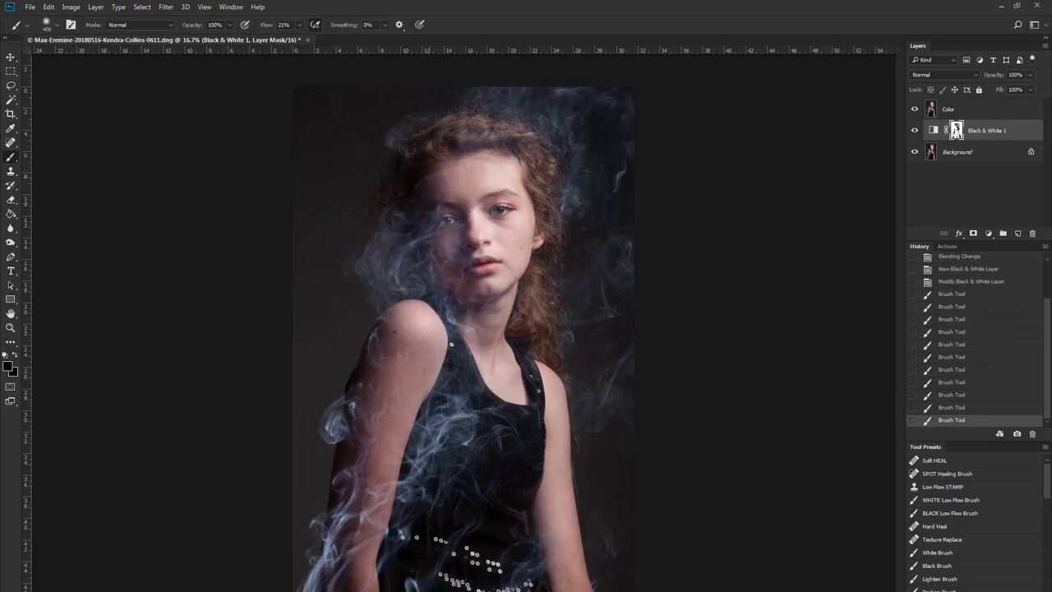
left_click_drag(503, 272, 499, 267)
left_click_drag(426, 180, 423, 177)
left_click_drag(416, 135, 421, 138)
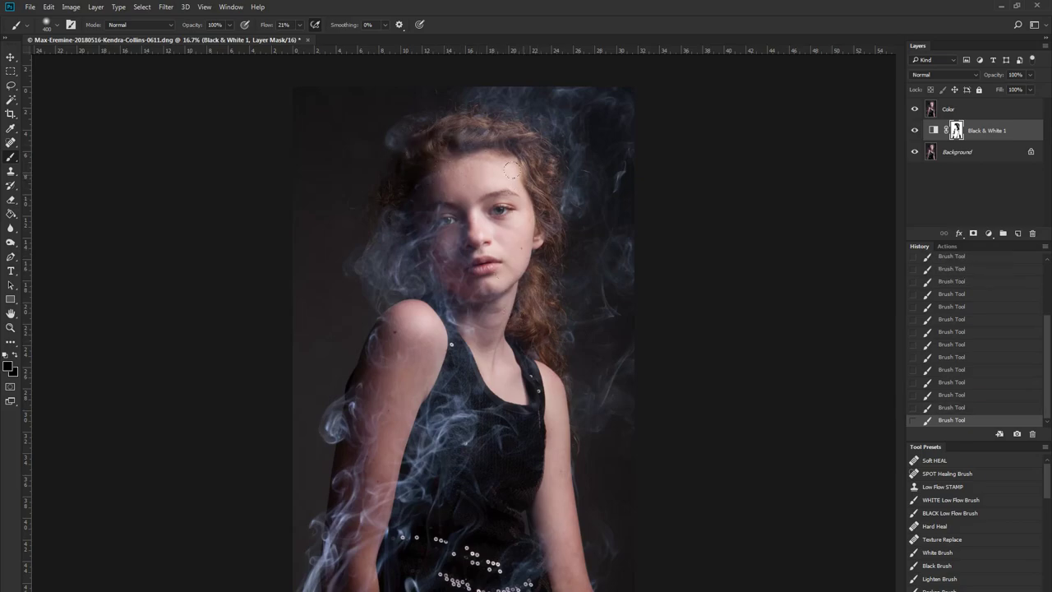
left_click_drag(530, 199, 532, 201)
left_click_drag(424, 136, 426, 138)
- Group the Color and Black & White 1 layers and name the group "Smoke enhance"
left_click(981, 113)
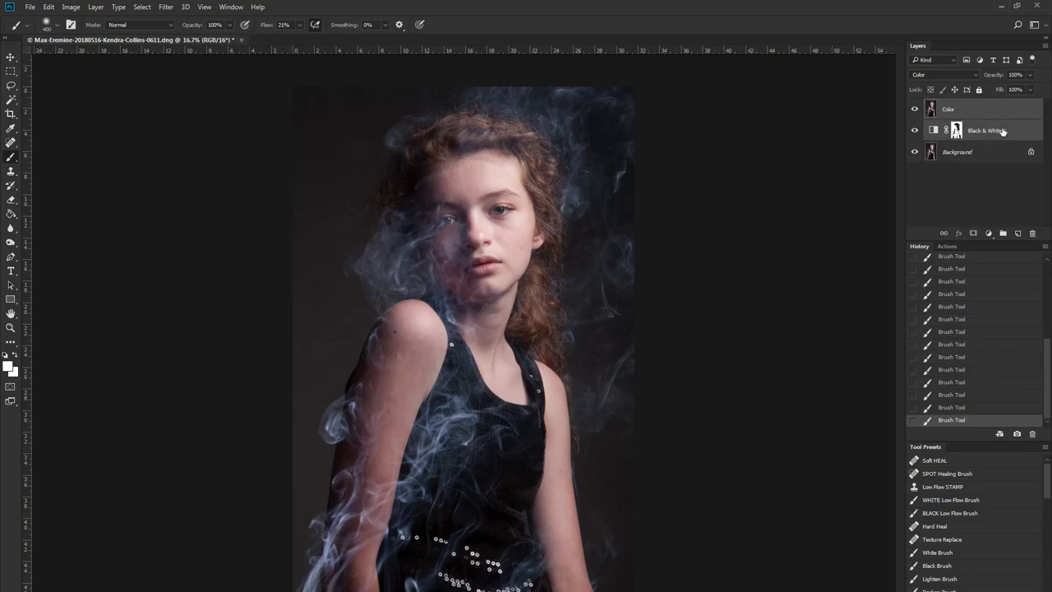
key("g")
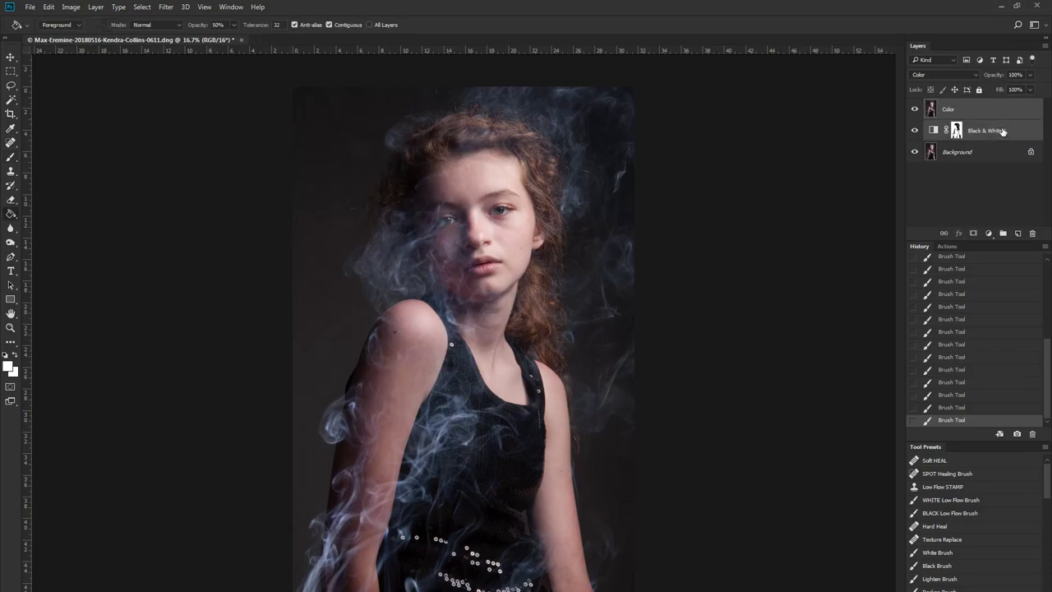
left_click(998, 132, "ctrl")
left_click(995, 132, "ctrl")
key("ctrl+g")
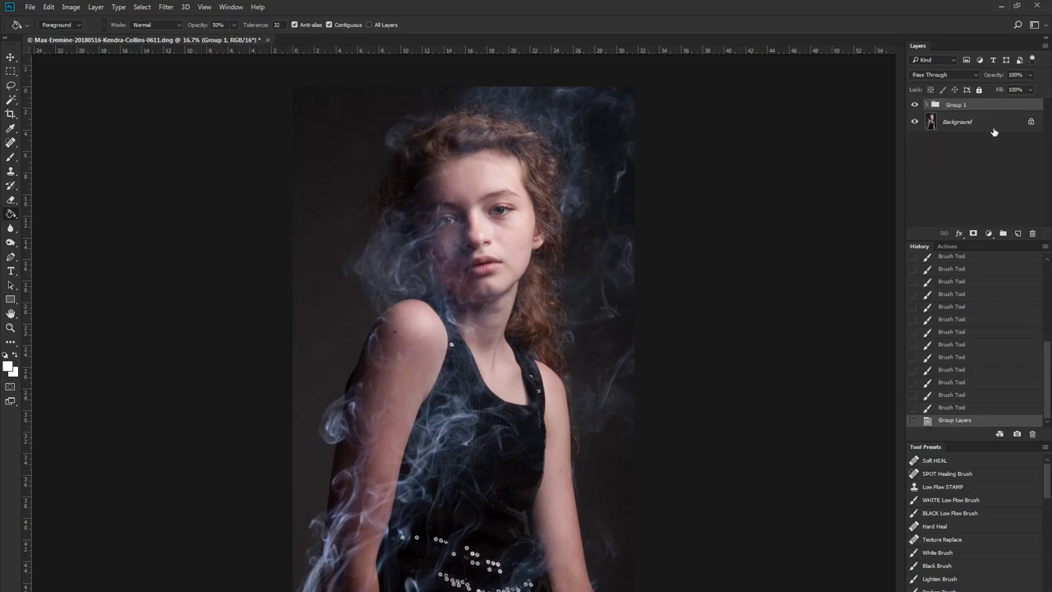
double_click(956, 104)
type("Smoke enhance")
key("Return")
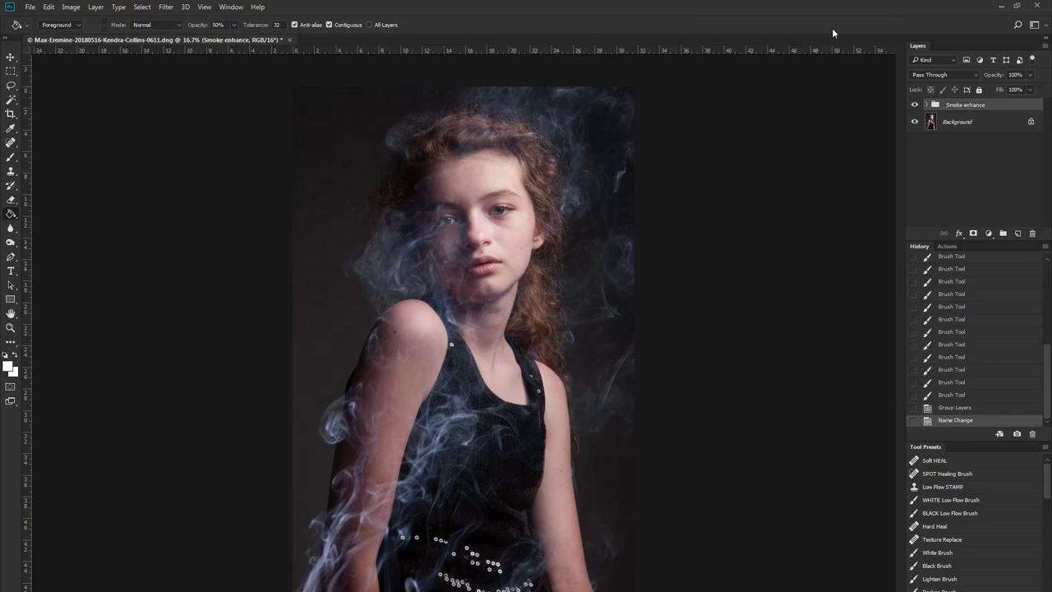
- Compare the portrait with the "Smoke enhance" group hidden and shown
left_click(915, 105)
left_click(915, 106)
left_click(915, 105)
left_click(915, 106)
left_click(915, 106)
left_click(914, 106)
left_click(915, 106)
left_click(915, 106)
left_click(915, 106)
left_click(915, 106)
left_click(915, 106)
left_click(915, 106)
left_click(915, 106)
left_click(915, 106)
left_click(914, 106)
left_click(915, 106)
left_click(915, 106)
left_click(915, 106)
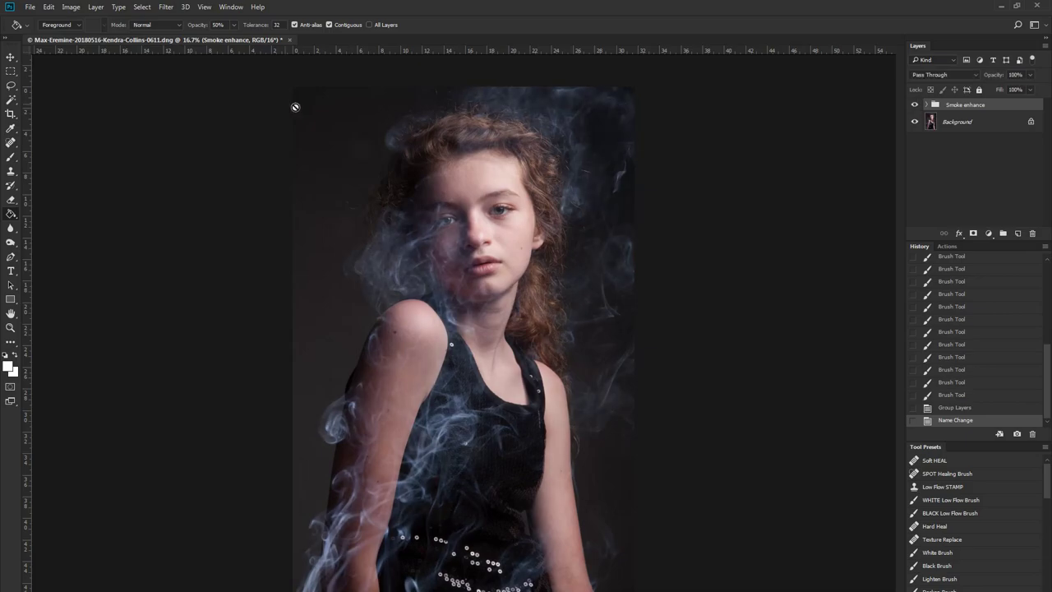
- Close the portrait document, saving its changes, and switch to Lightroom's Develop view of the edited photo
left_click(289, 39)
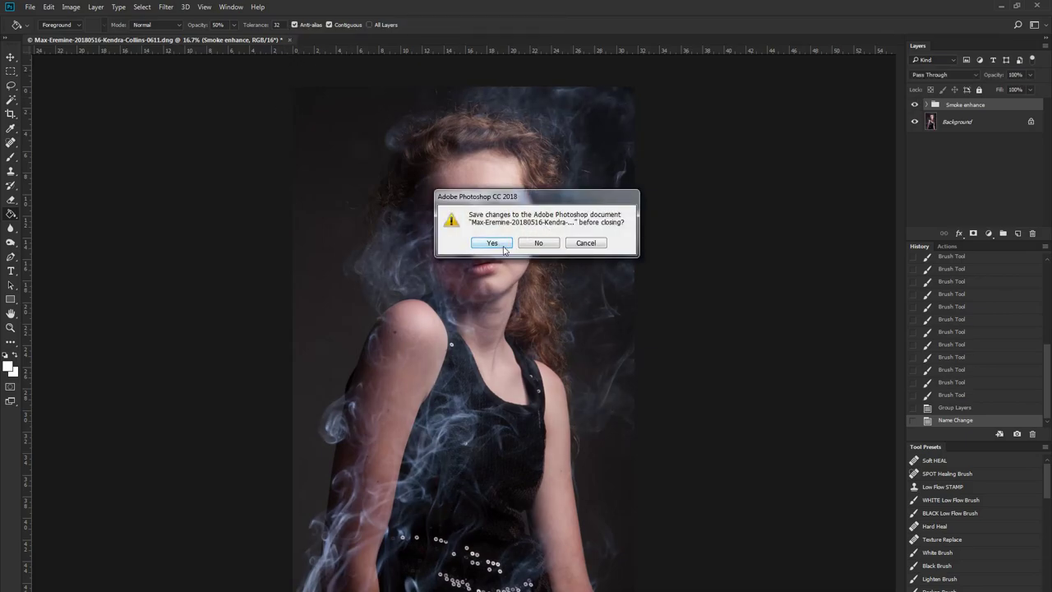
left_click(491, 243)
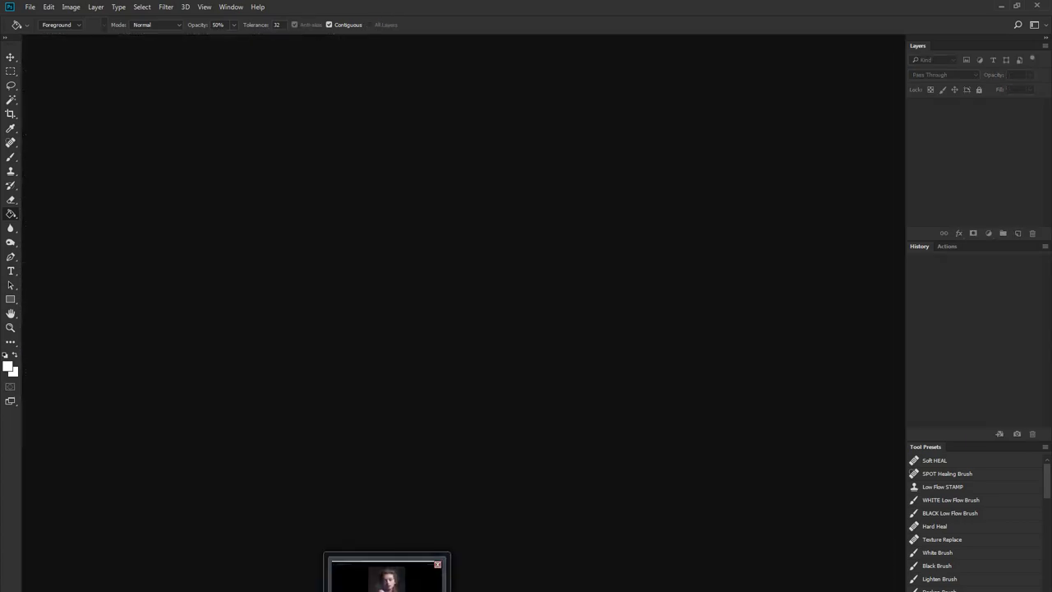
left_click(387, 578)
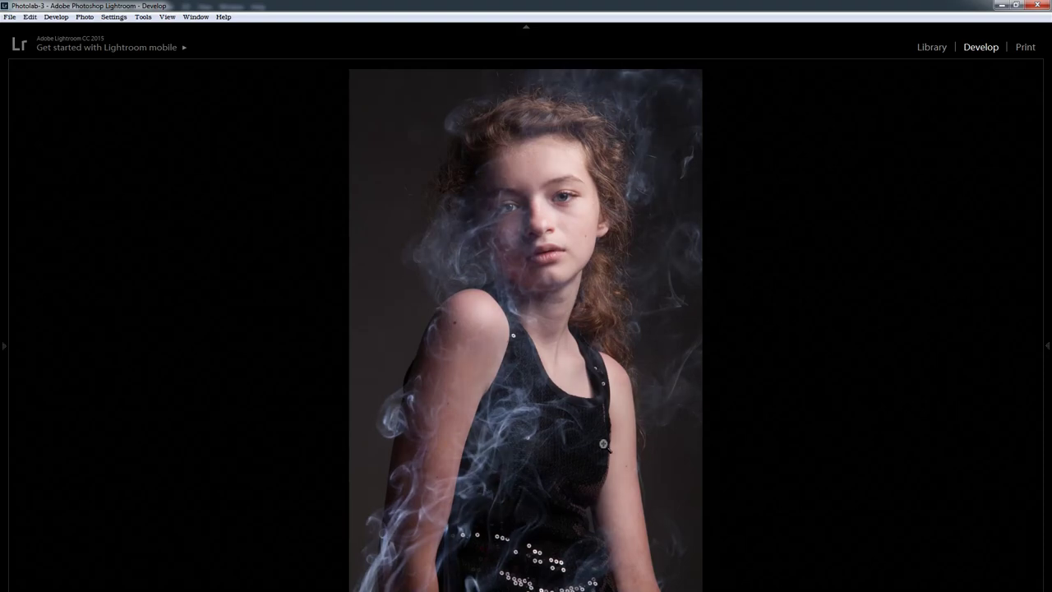
- Set up the Adjustment Brush with the Clarity effect at 67 for enhancing the smoke
mouse_move(1047, 271)
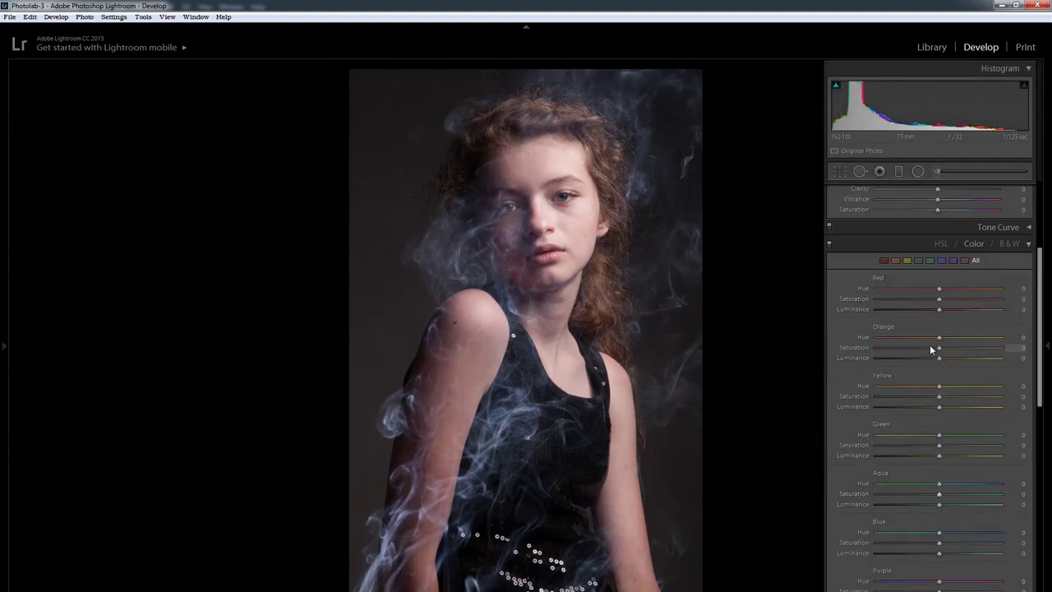
left_click(936, 170)
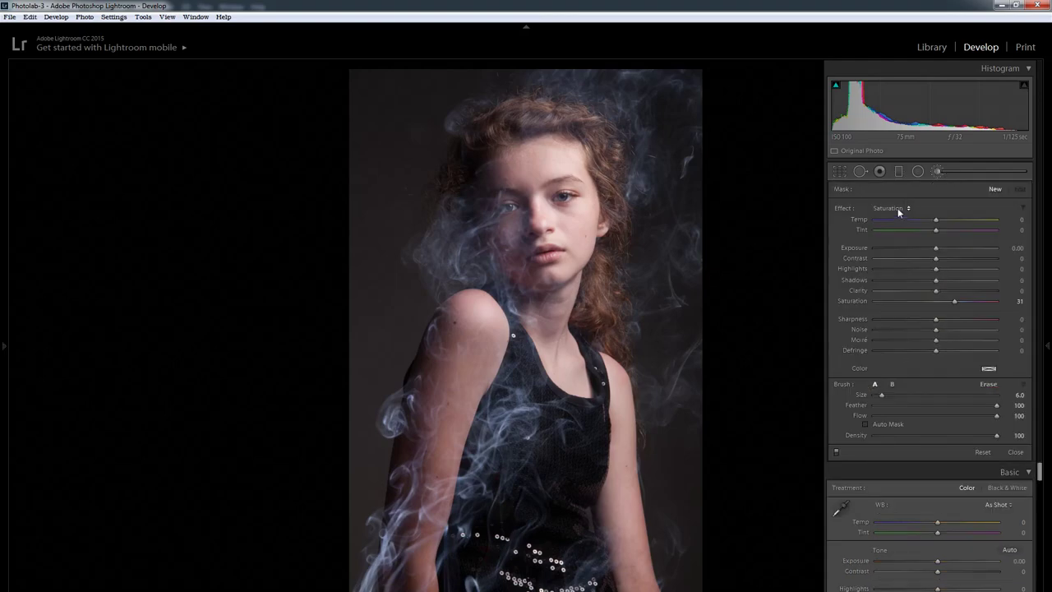
left_click(893, 208)
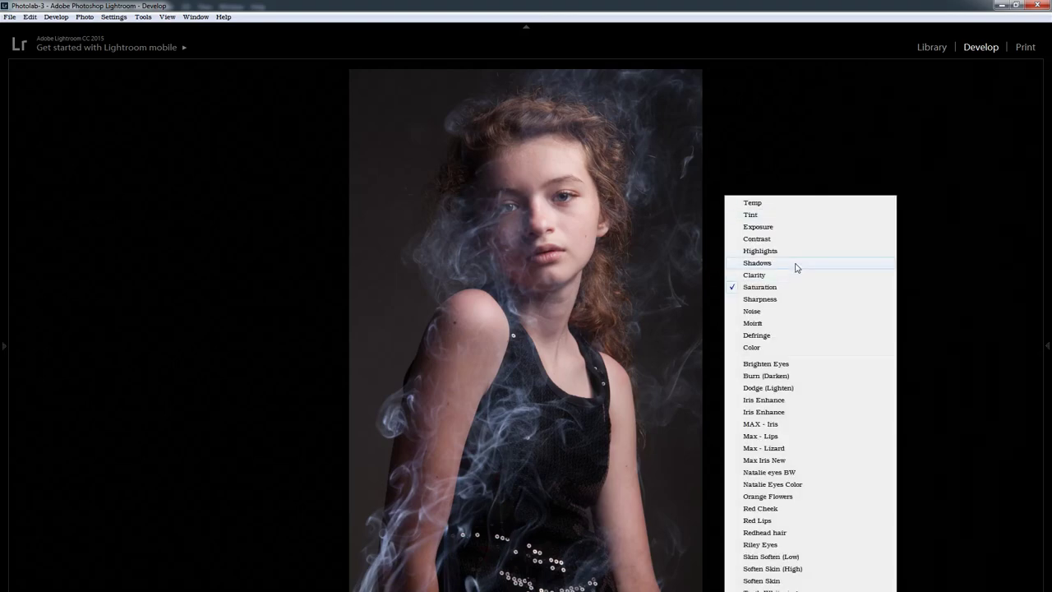
left_click(796, 276)
mouse_move(1048, 317)
left_click_drag(935, 292, 953, 294)
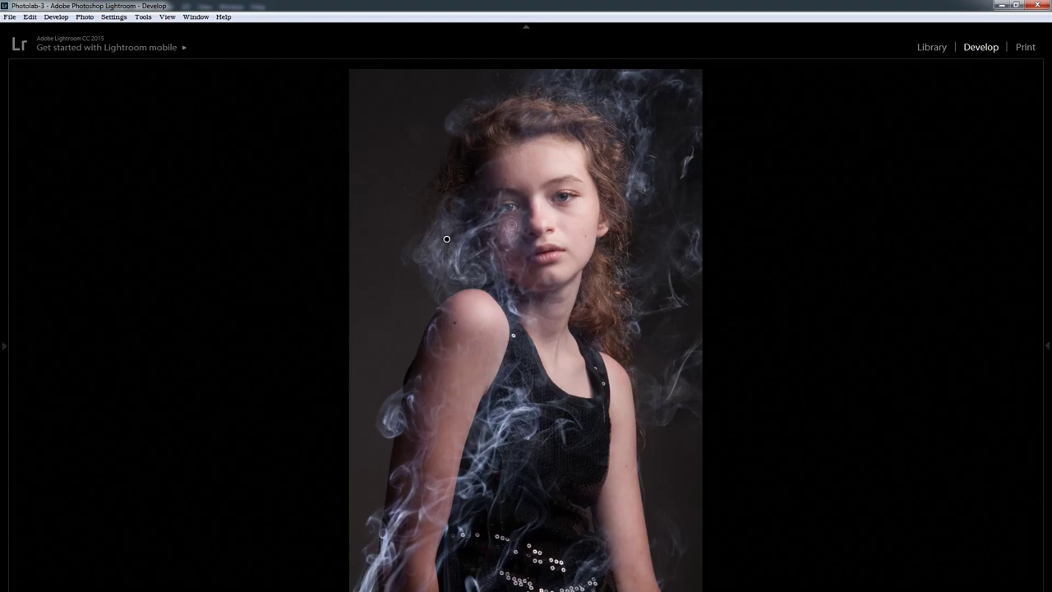
key("ctrl+z")
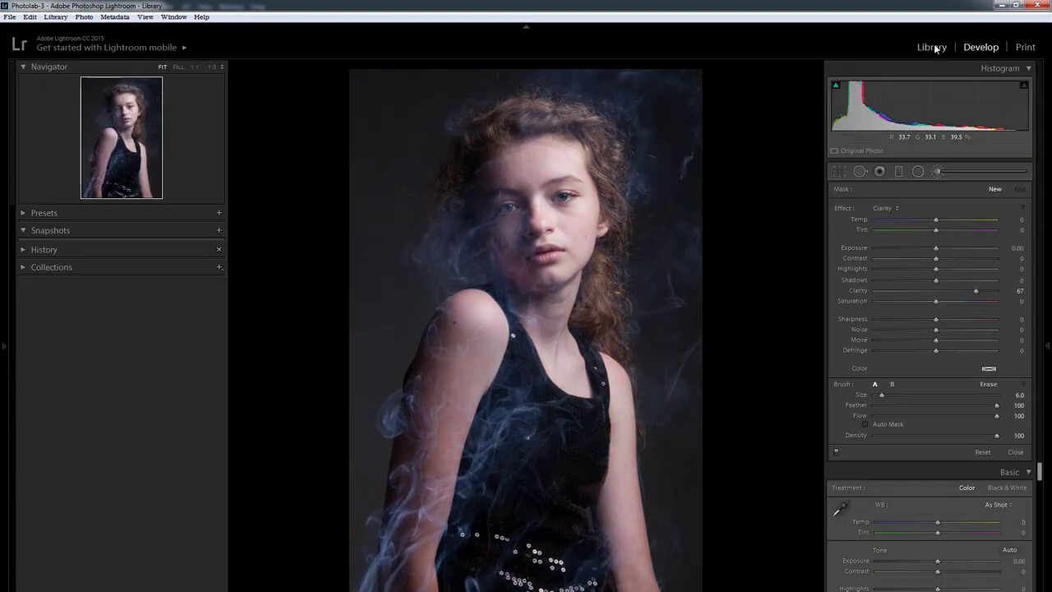
- Return to the Library grid and open the second portrait thumbnail in the large single-photo view
left_click(931, 47)
key("g")
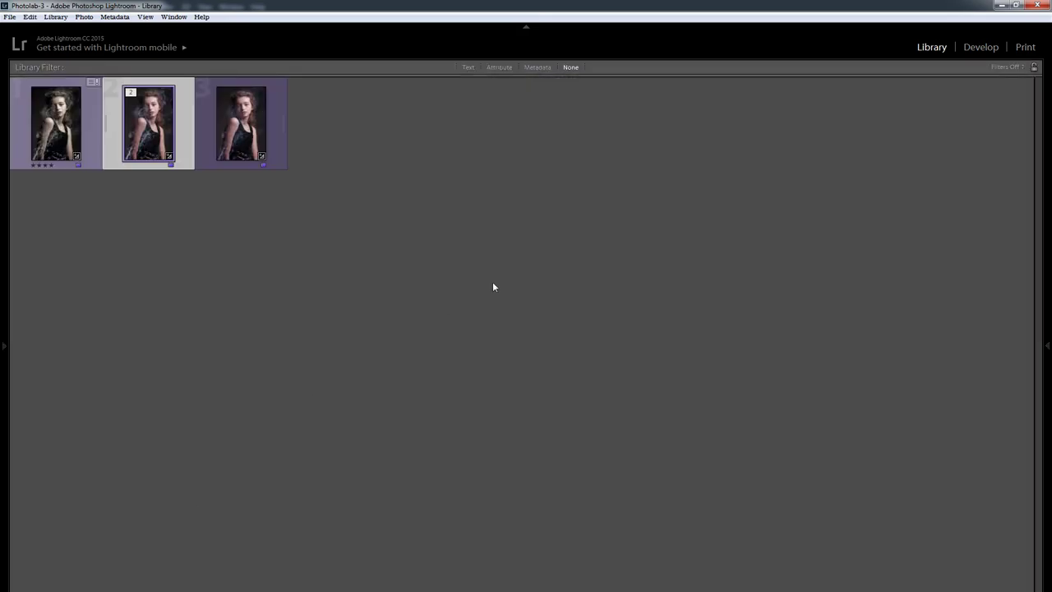
double_click(167, 146)
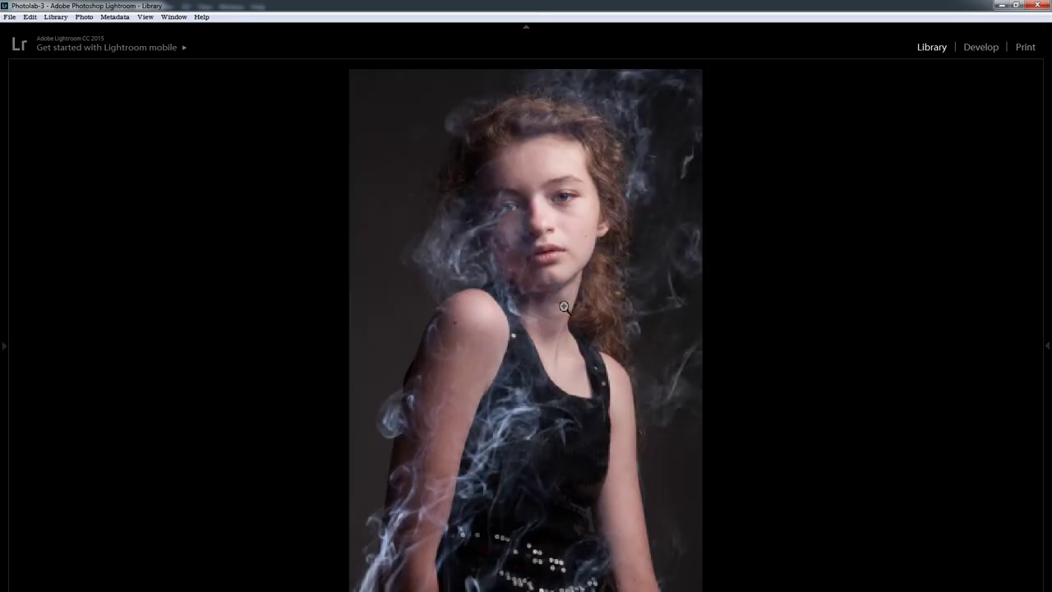